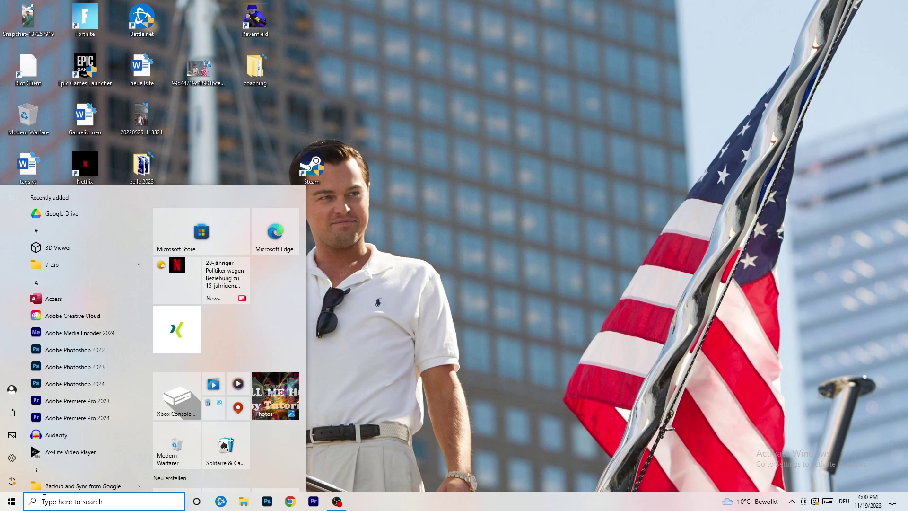
- Open the Windows Gaming settings and review the Xbox Game Bar page and the Captures options, including the maximum recording length choices
left_click(12, 457)
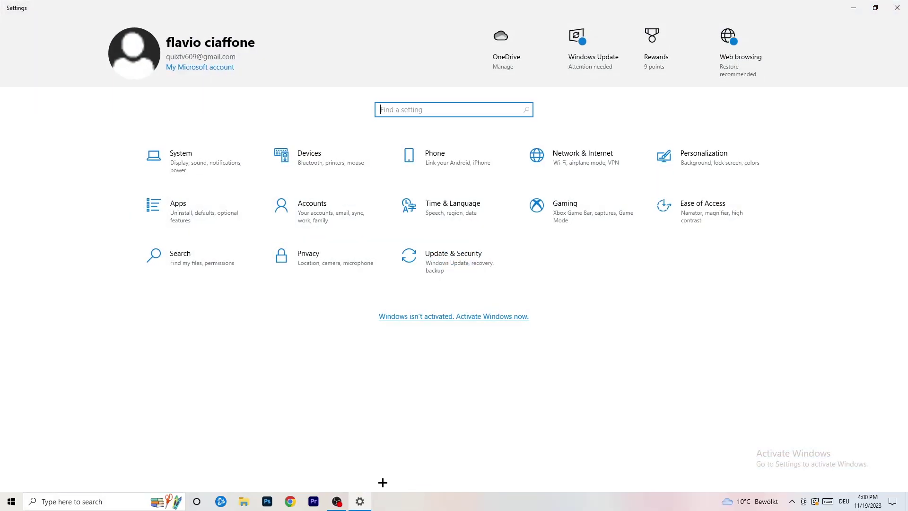
left_click(586, 216)
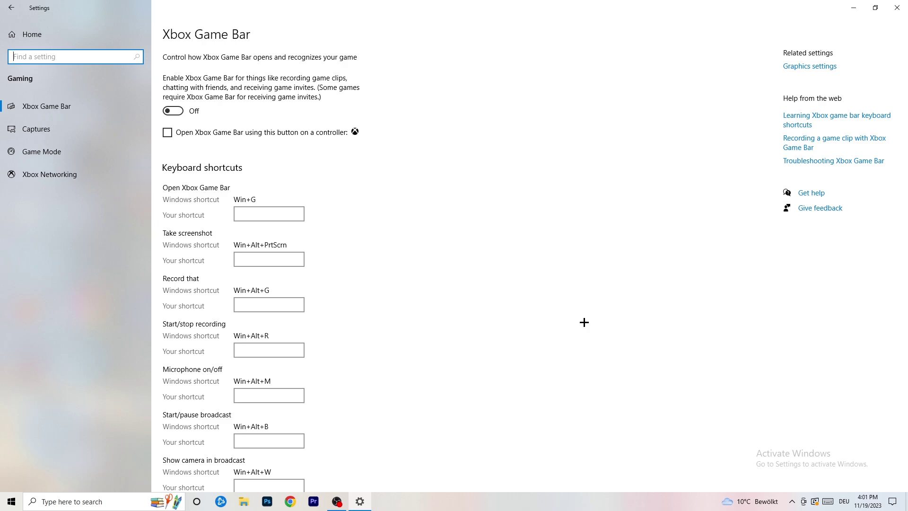
left_click(76, 131)
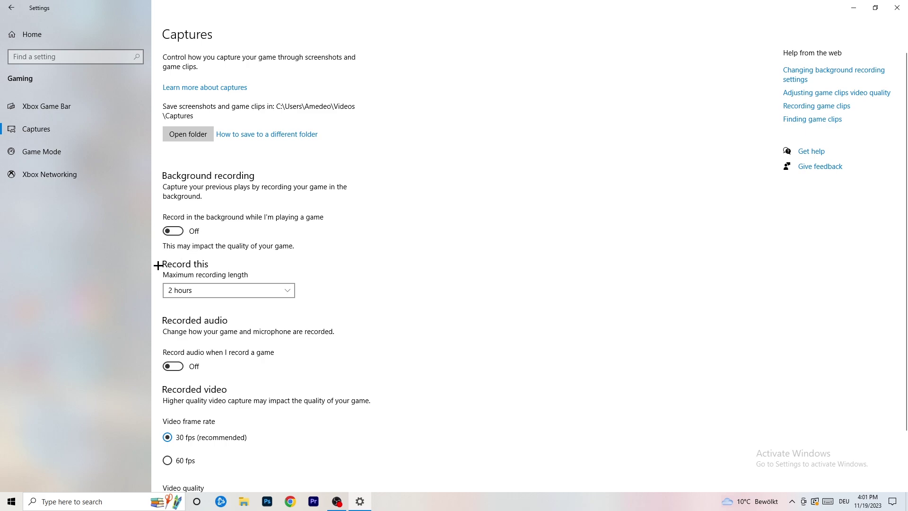
left_click(218, 292)
left_click(257, 287)
left_click(269, 284)
left_click(559, 265)
scroll(308, 355, "down", 2)
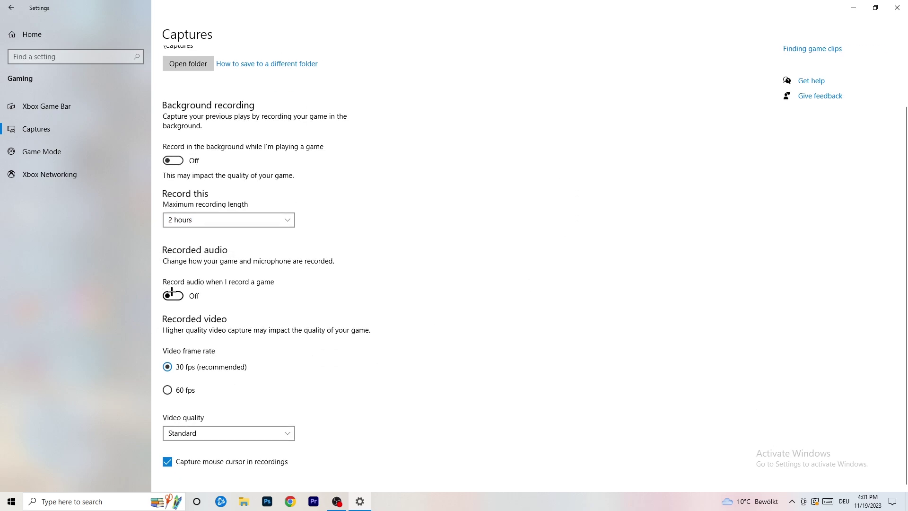
- Check the Game Mode setting and close Settings
left_click(65, 149)
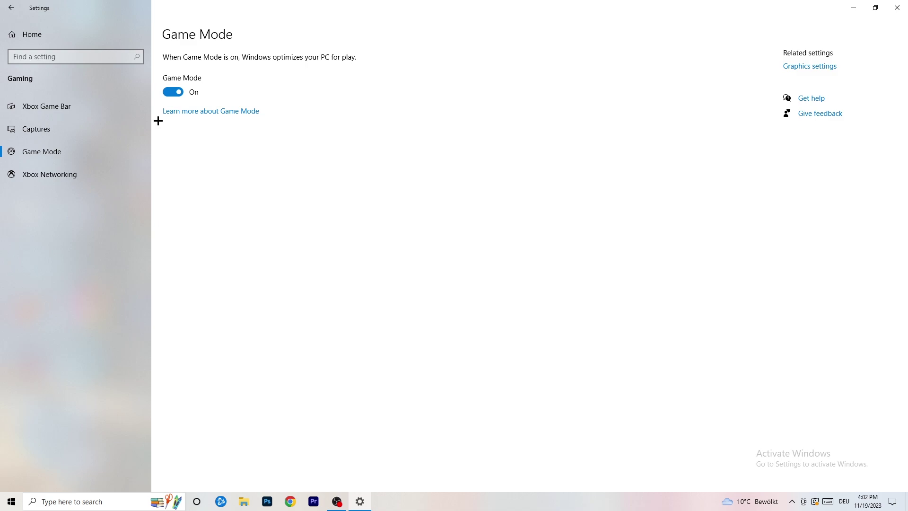
left_click(897, 8)
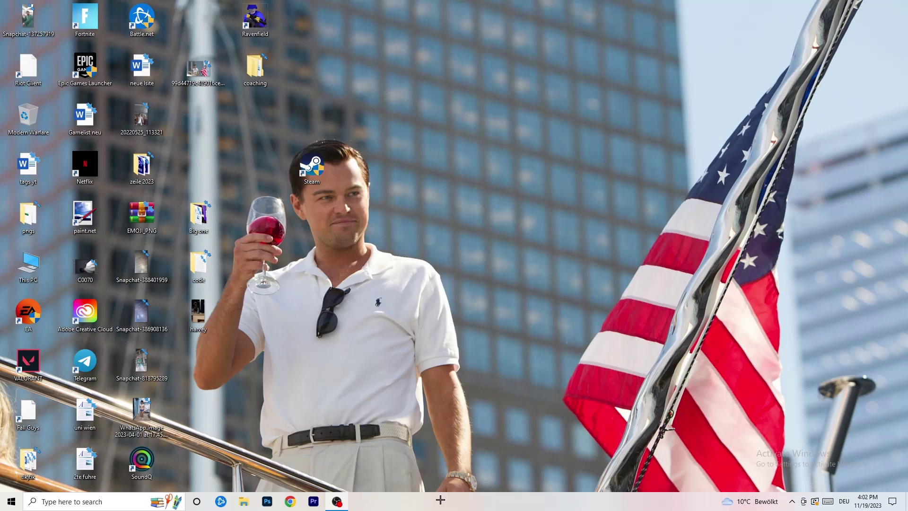
- Open Task Manager and sort the running processes by CPU usage and then by GPU usage
left_click_drag(472, 501, 318, 445)
right_click(438, 502)
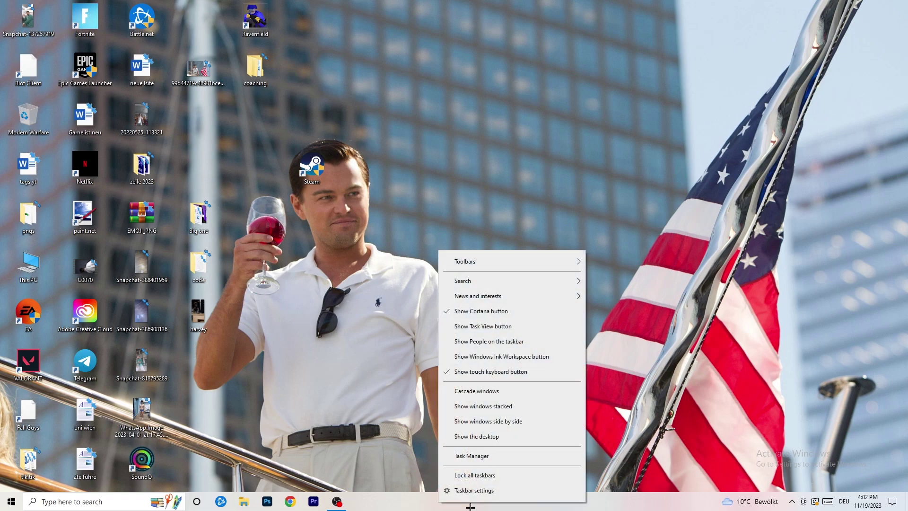
left_click(488, 457)
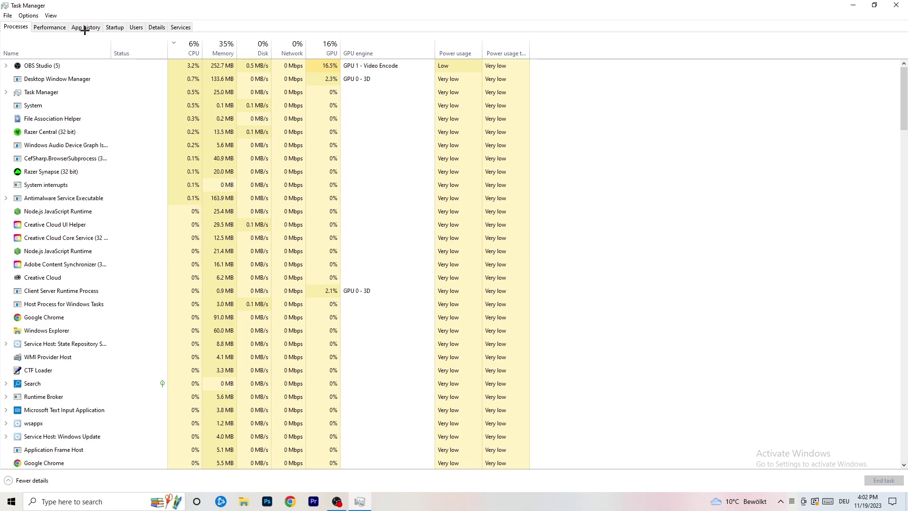
left_click(195, 44)
left_click(319, 47)
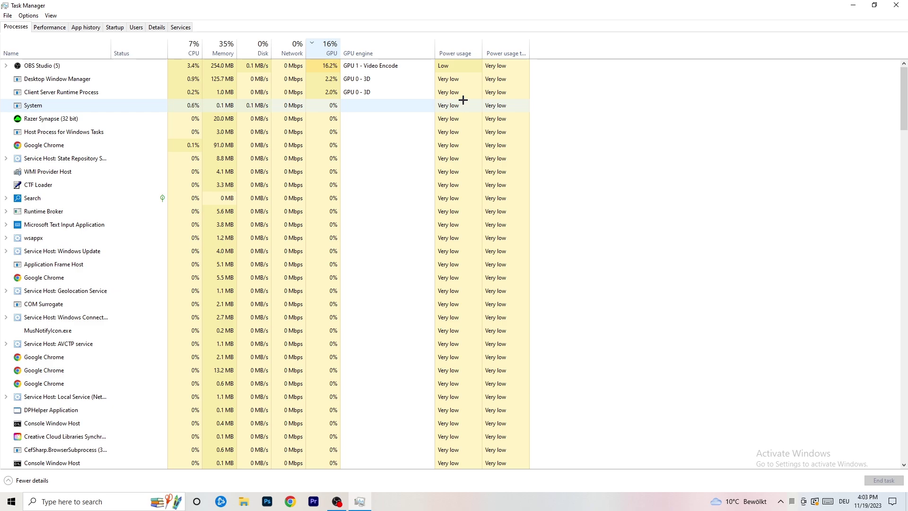
- Check the actions available for the OBS Studio process and sort the processes by CPU usage again
right_click(330, 69)
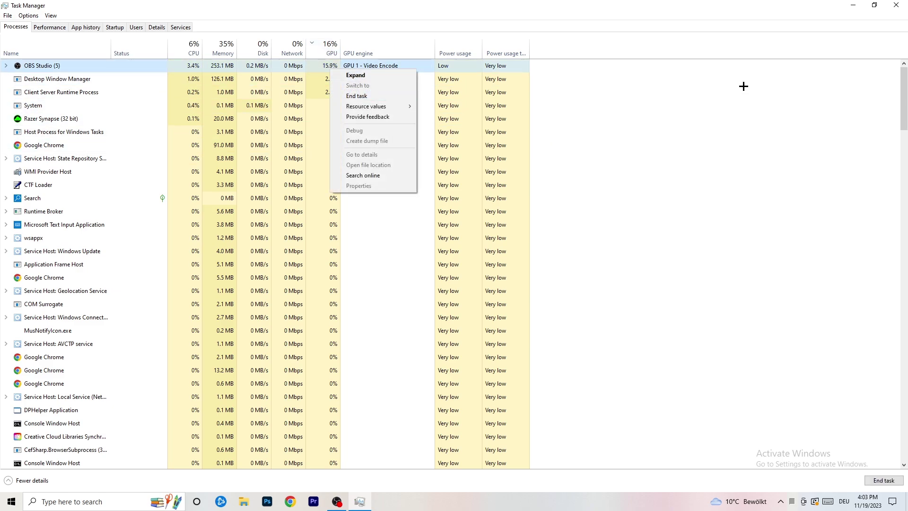
left_click(738, 88)
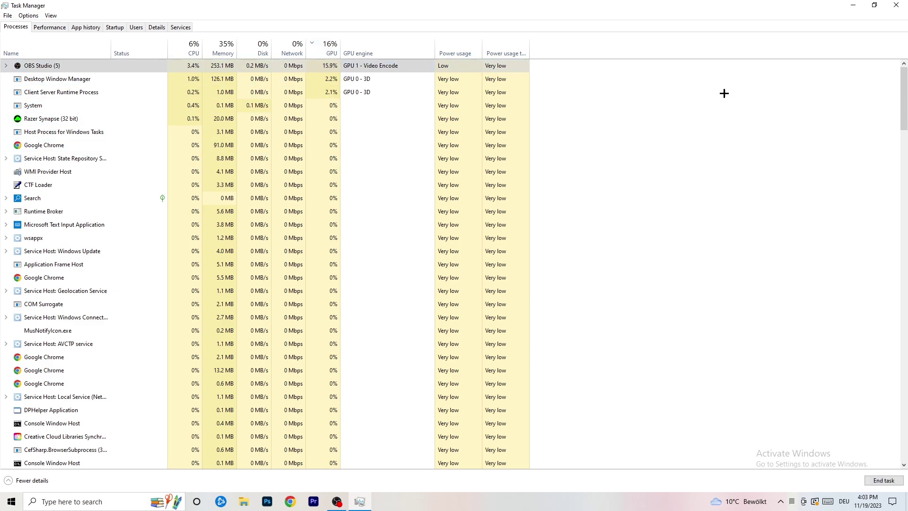
left_click(188, 49)
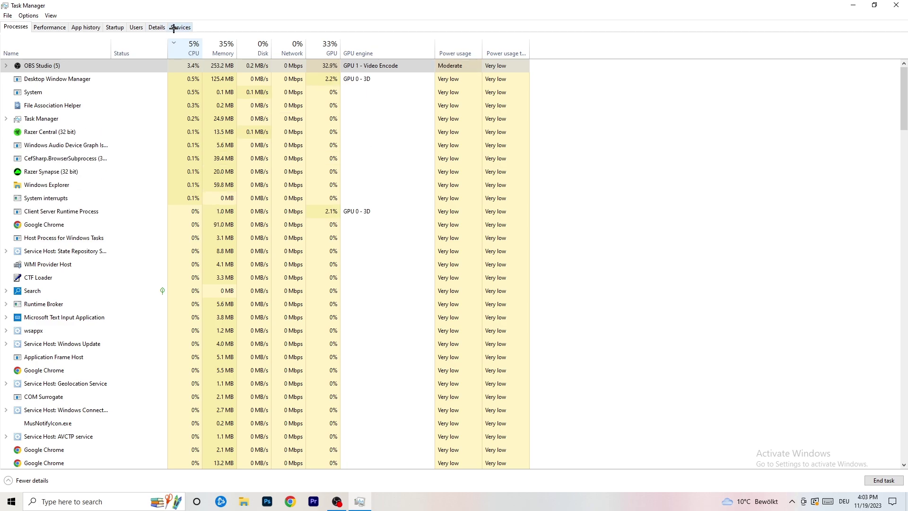
- Find a Creative Cloud UI Helper process in the detailed process list and show its priority options
left_click(151, 29)
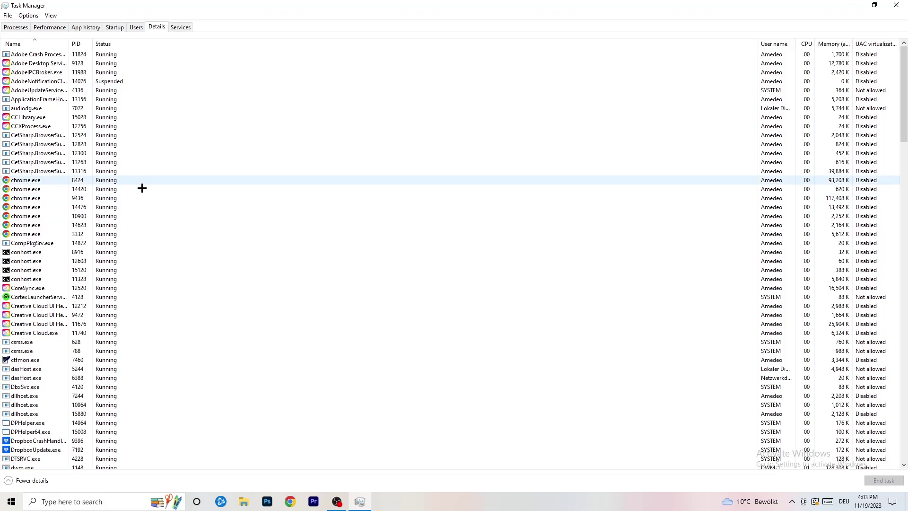
scroll(66, 236, "down", 3)
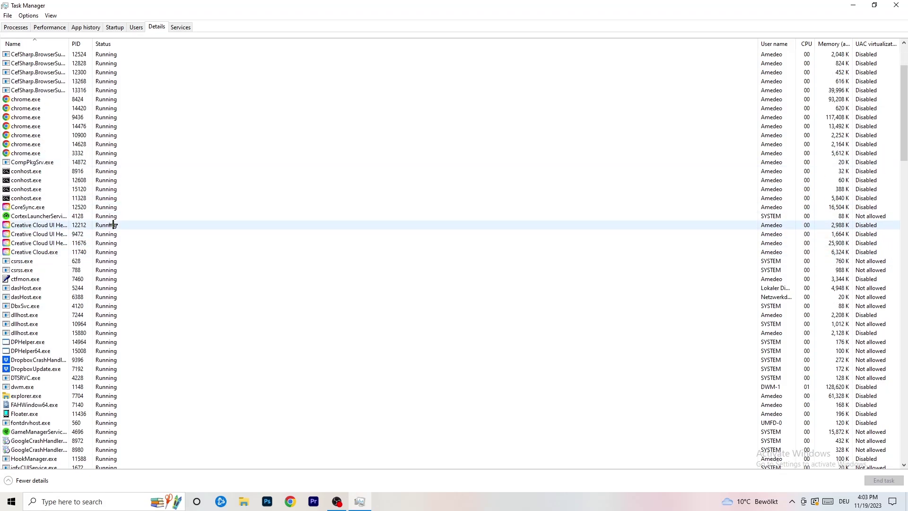
right_click(38, 243)
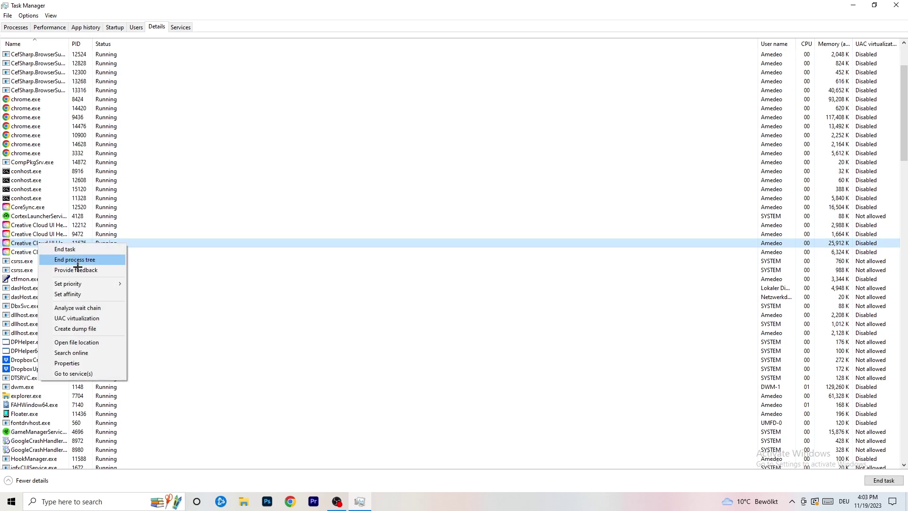
mouse_move(113, 283)
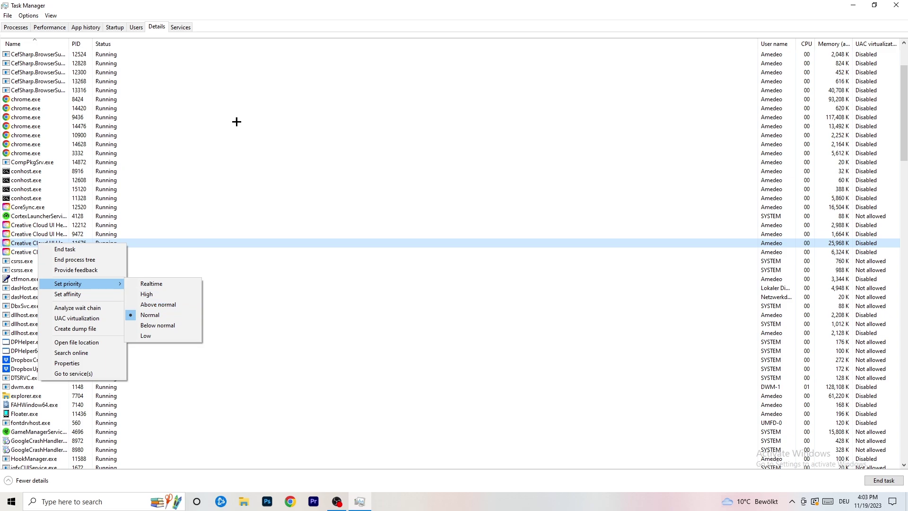
- Review the startup programs and the options for DT_Startup without changing them, and close Task Manager
left_click(115, 27)
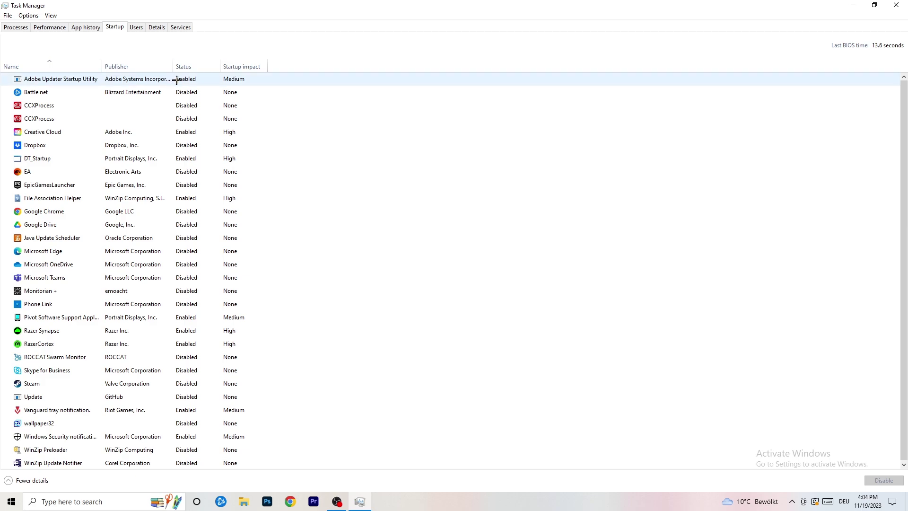
right_click(208, 156)
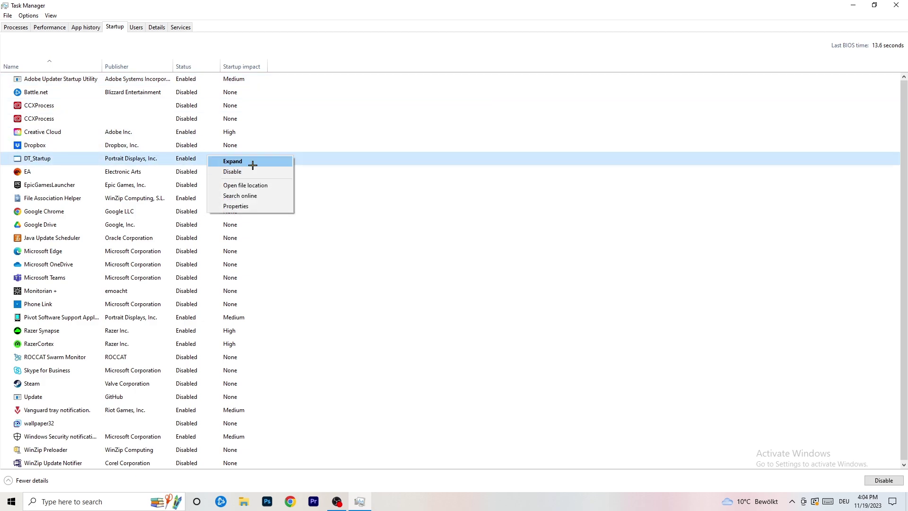
left_click(609, 2)
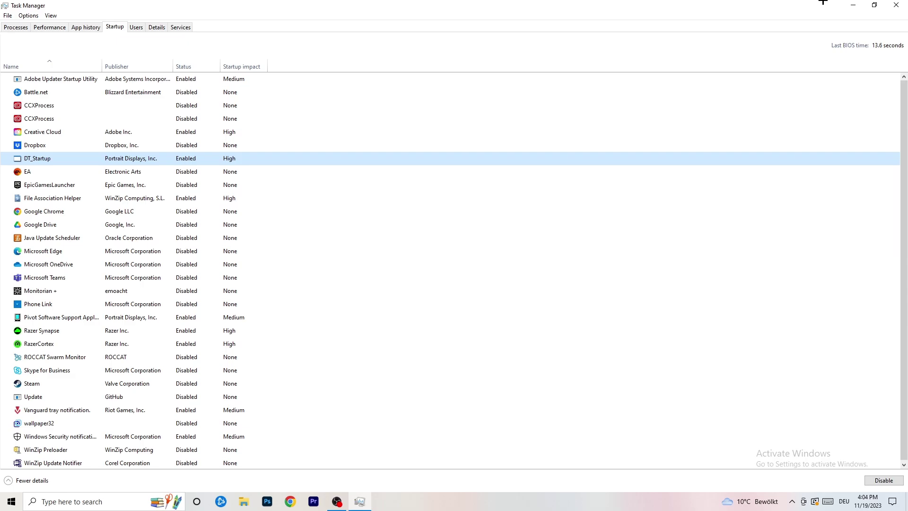
left_click(896, 5)
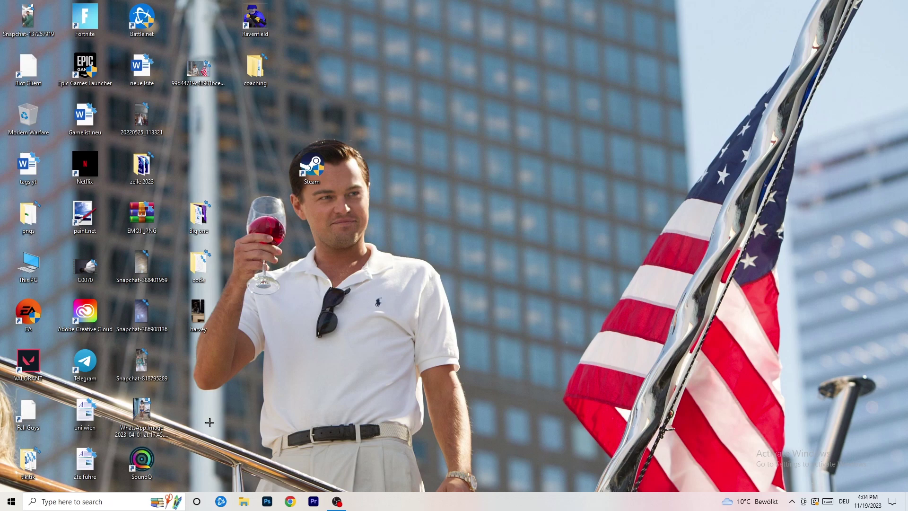
- Open the Windows Display settings for display 1 and check the available scaling sizes for text and apps
left_click(7, 504)
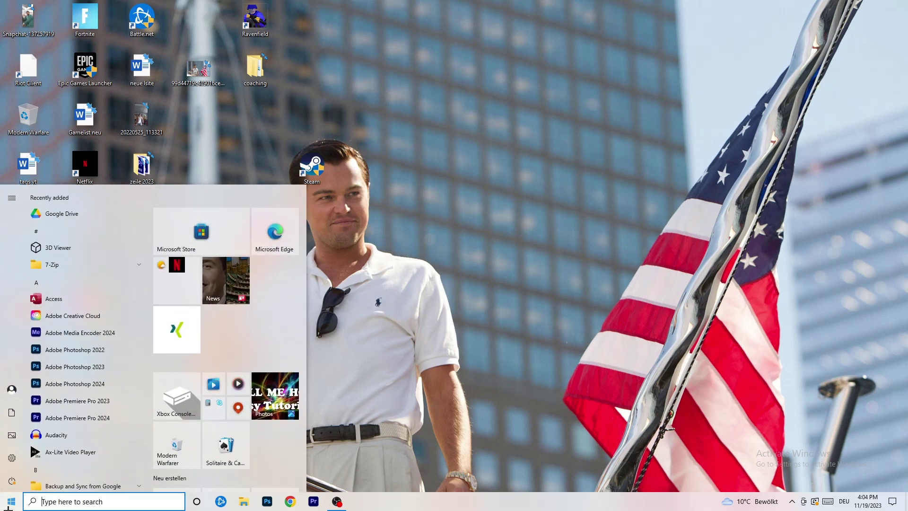
left_click(9, 466)
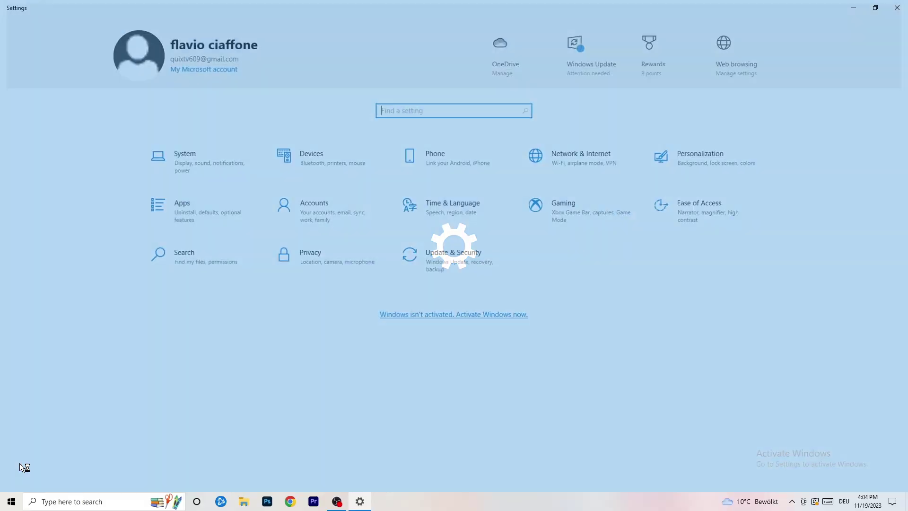
left_click(214, 153)
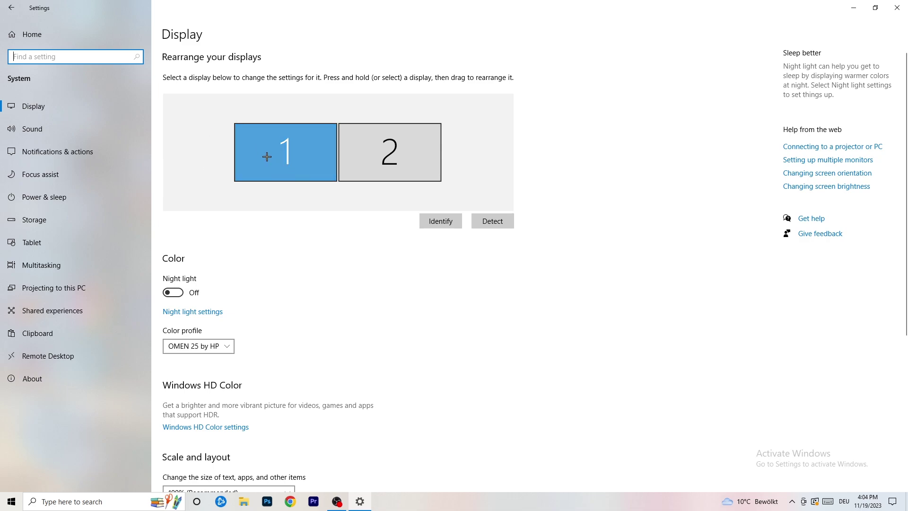
left_click(332, 172)
scroll(332, 172, "down", 5)
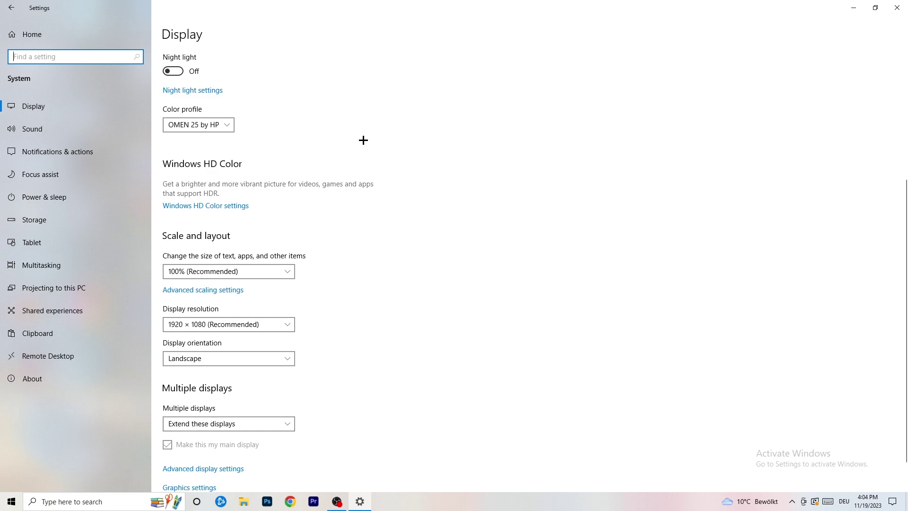
left_click(255, 271)
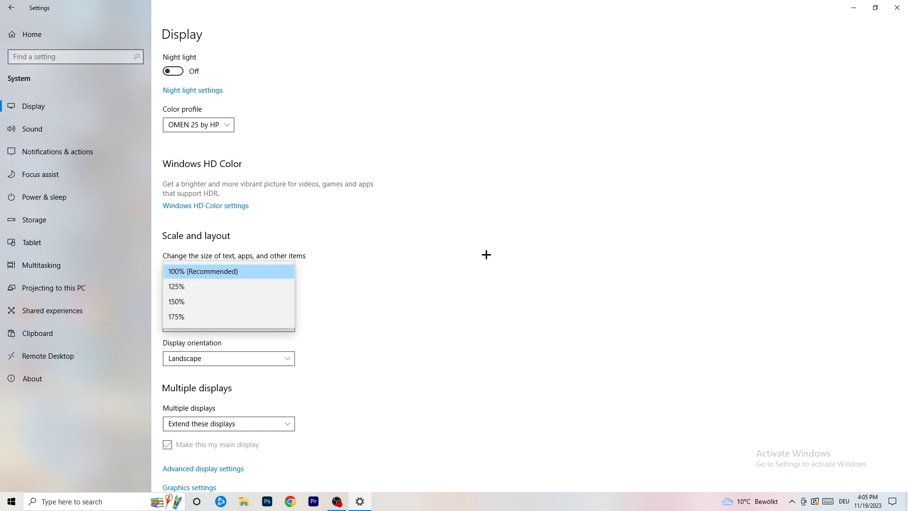
left_click(434, 255)
scroll(387, 261, "down", 1)
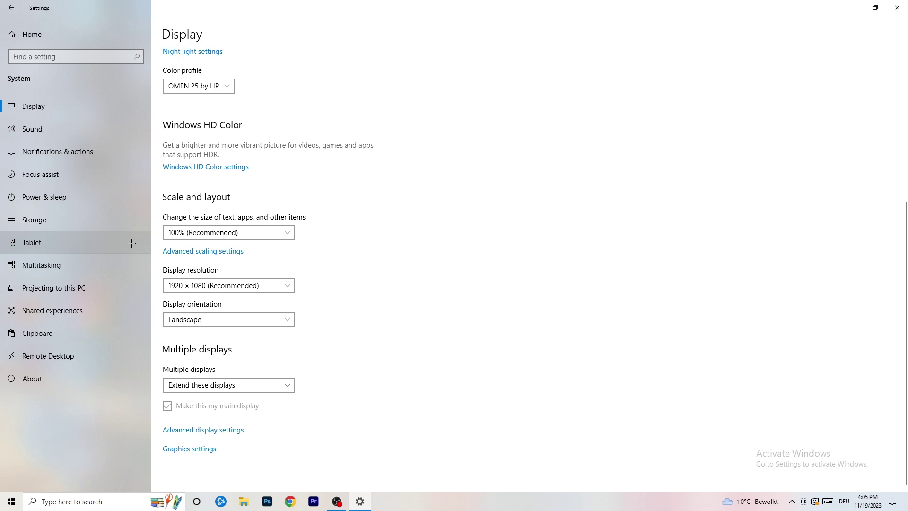
- Review the available power plans, including the additional ones, through the additional power settings and close Power Options
left_click(71, 198)
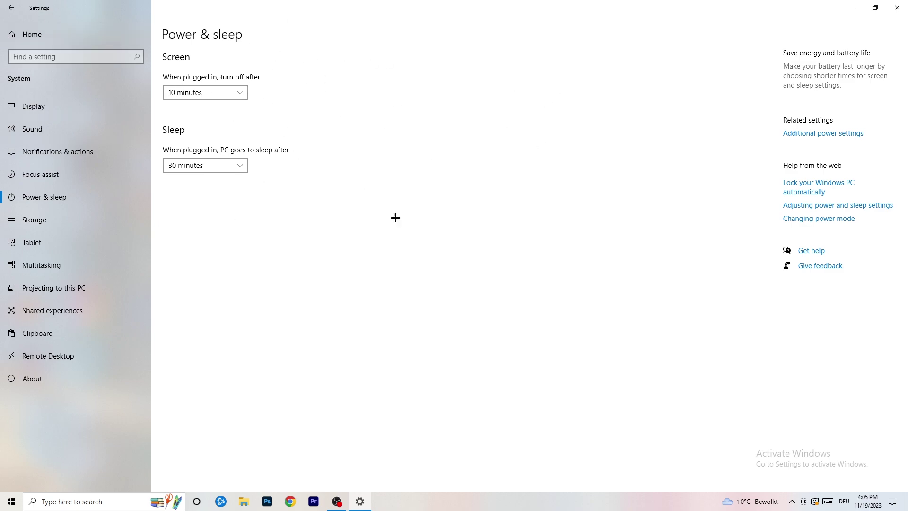
left_click(823, 136)
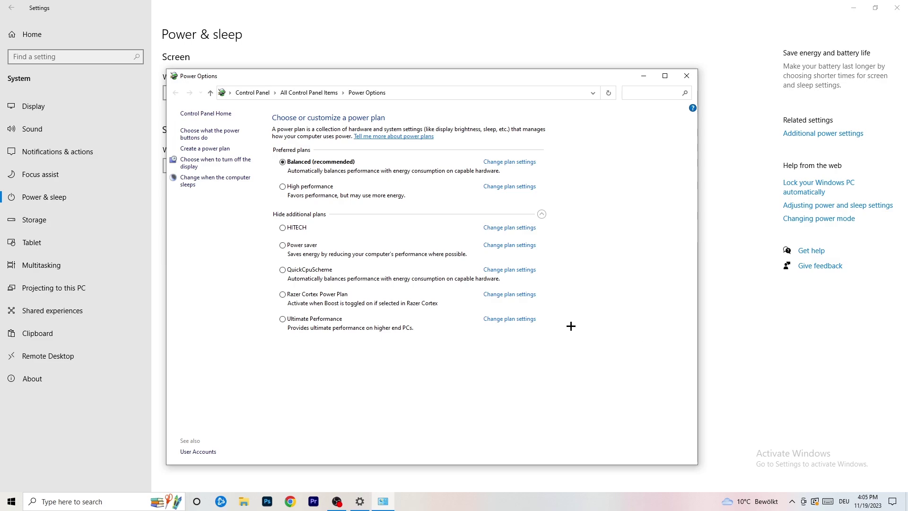
left_click(541, 214)
left_click(542, 214)
left_click(689, 78)
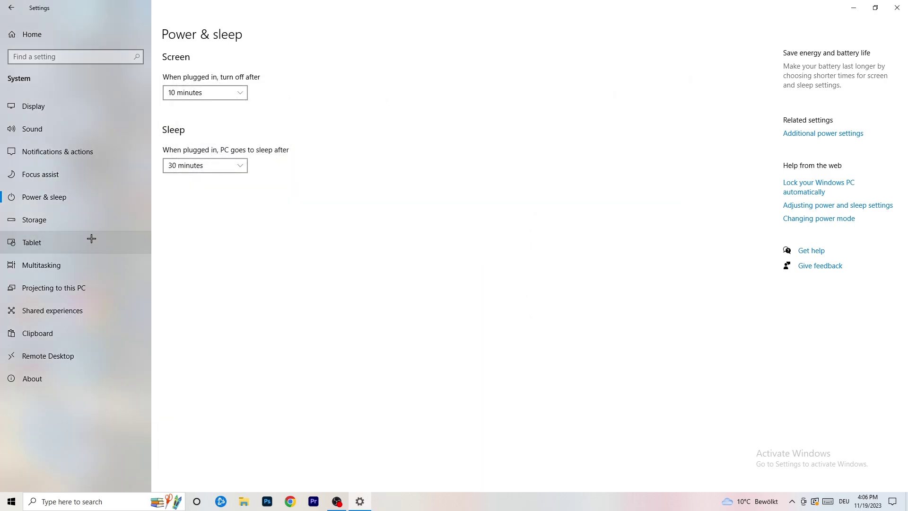
- Open the Storage Sense configuration and enable deleting temporary files that apps aren't using
left_click(62, 226)
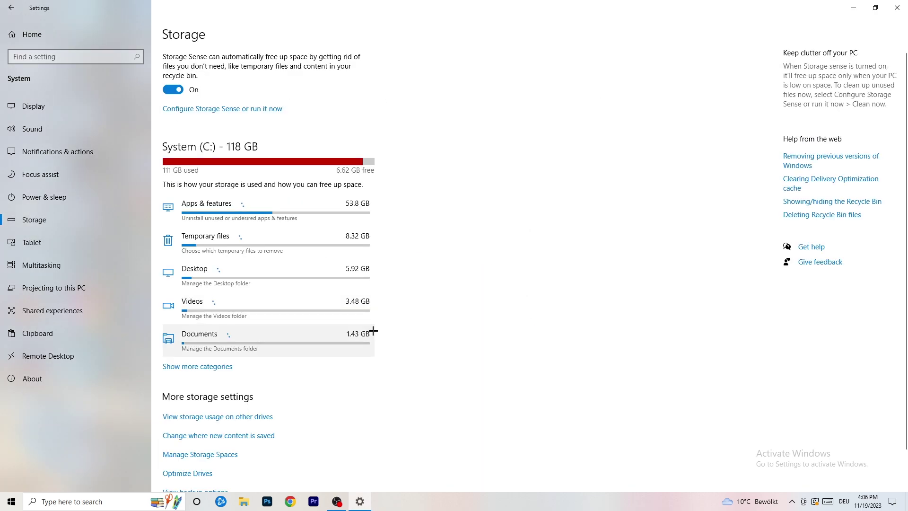
left_click(228, 109)
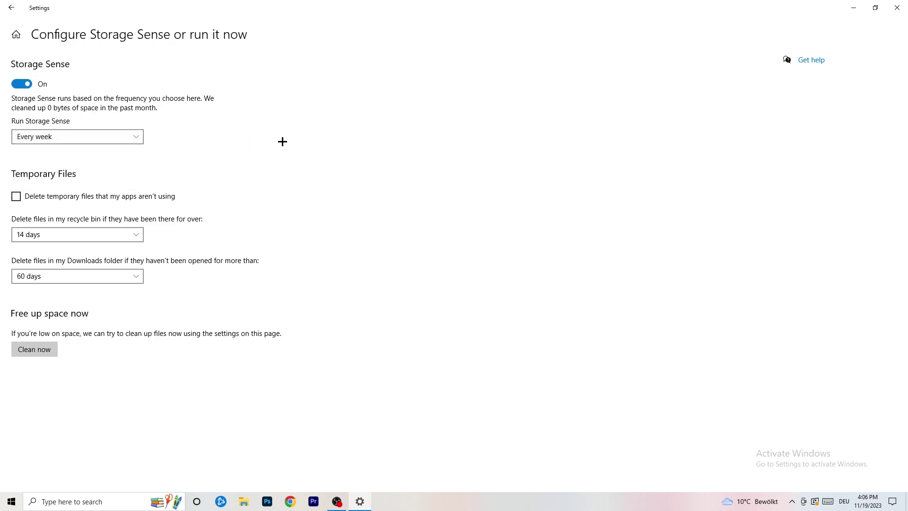
left_click(55, 197)
- Review the time choices for deleting recycle bin files and unopened Downloads files, keeping both settings as they are
left_click(70, 234)
left_click(313, 187)
left_click(129, 231)
left_click(363, 186)
left_click(83, 277)
left_click(300, 250)
left_click(108, 277)
left_click(446, 230)
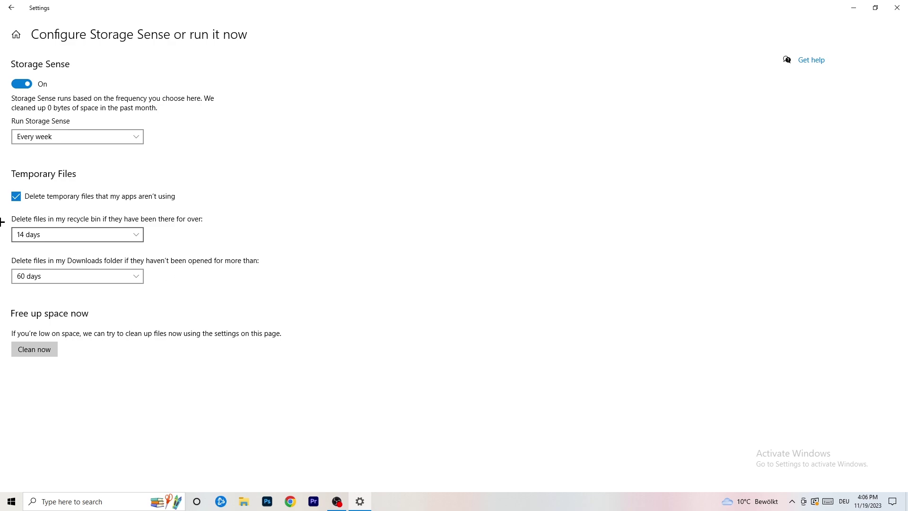
- Leave the storage settings and open the Windows Update page under Update & Security
key("alt+Left")
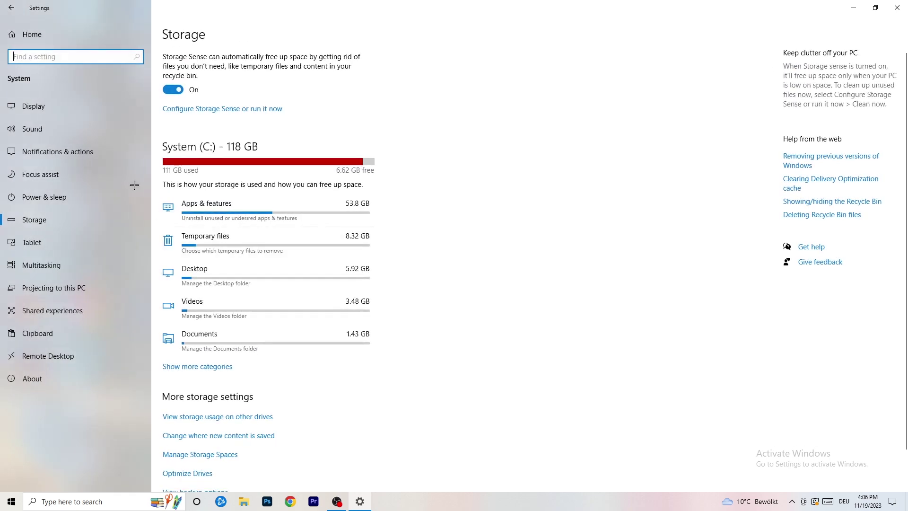
key("alt+Left")
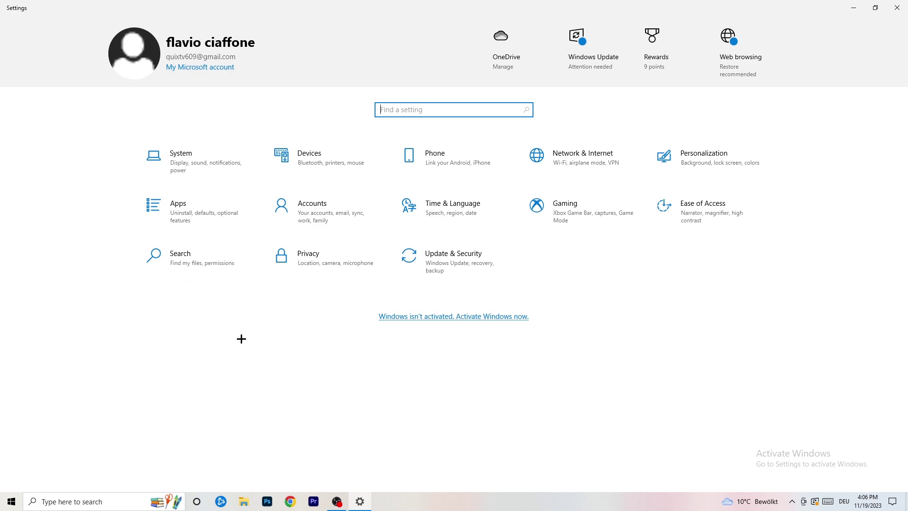
left_click(447, 266)
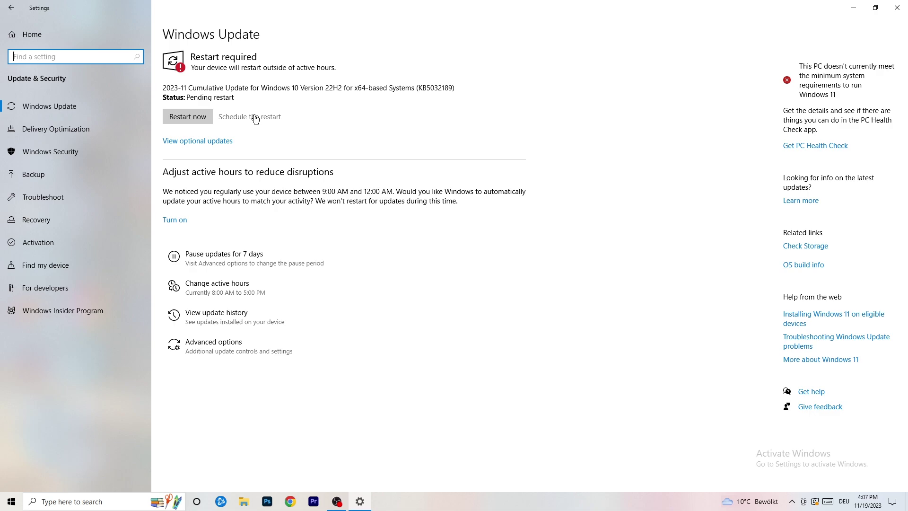
- Close the Windows Update settings and switch to the NVIDIA Control Panel from the desktop
left_click(896, 7)
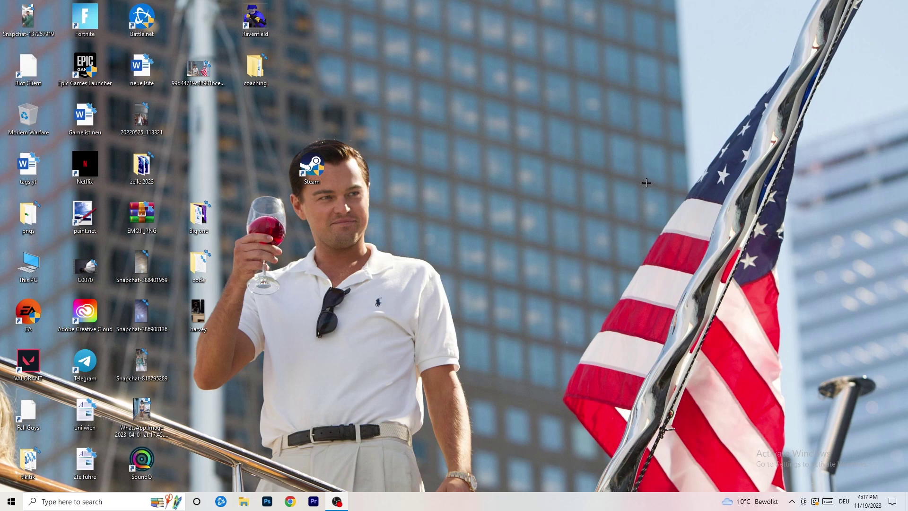
right_click(550, 199)
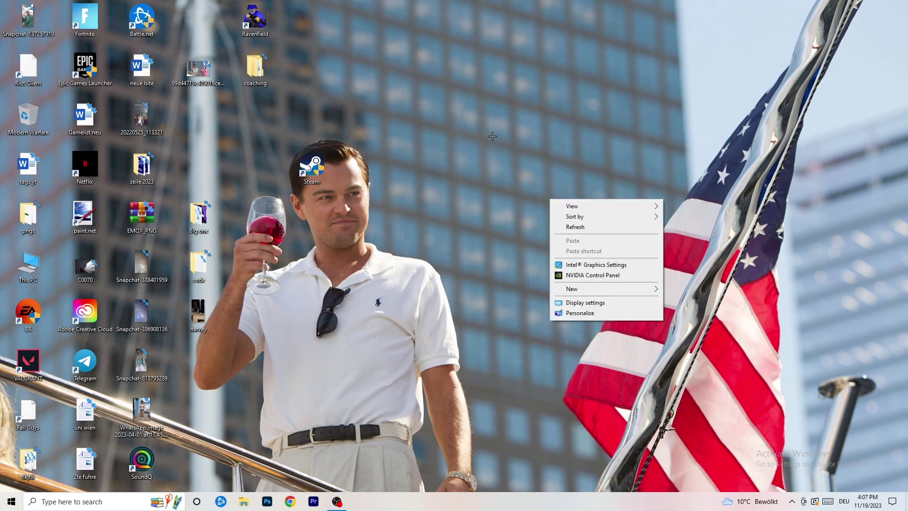
left_click(605, 275)
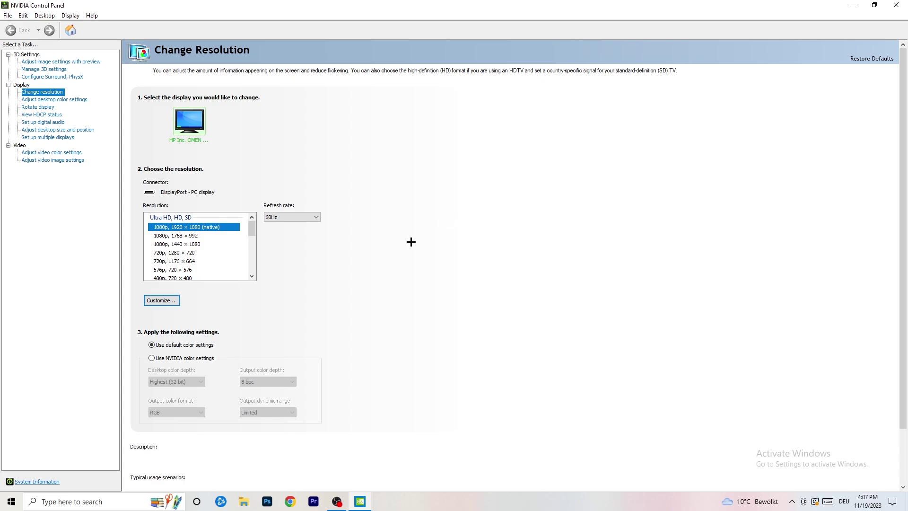
- Examine the display resolution options and the 3D image settings with preview, and close the NVIDIA Control Panel
mouse_move(215, 230)
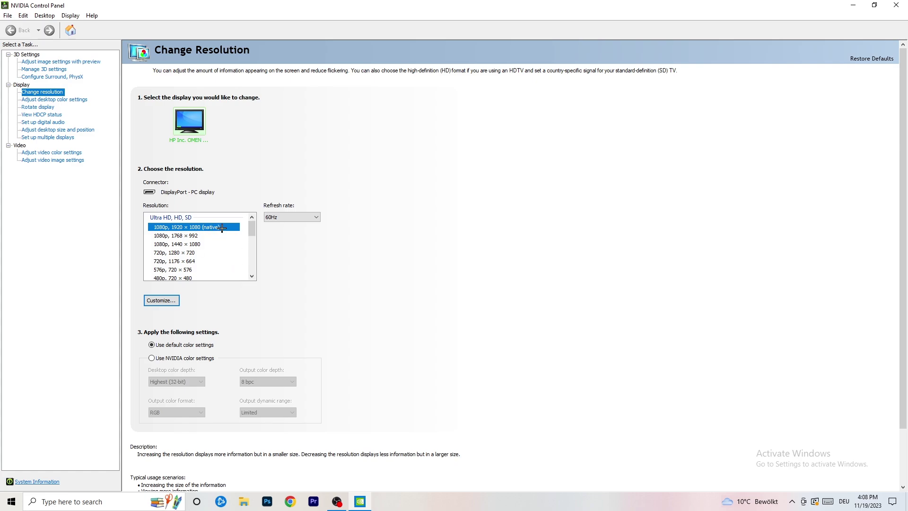
left_click(50, 63)
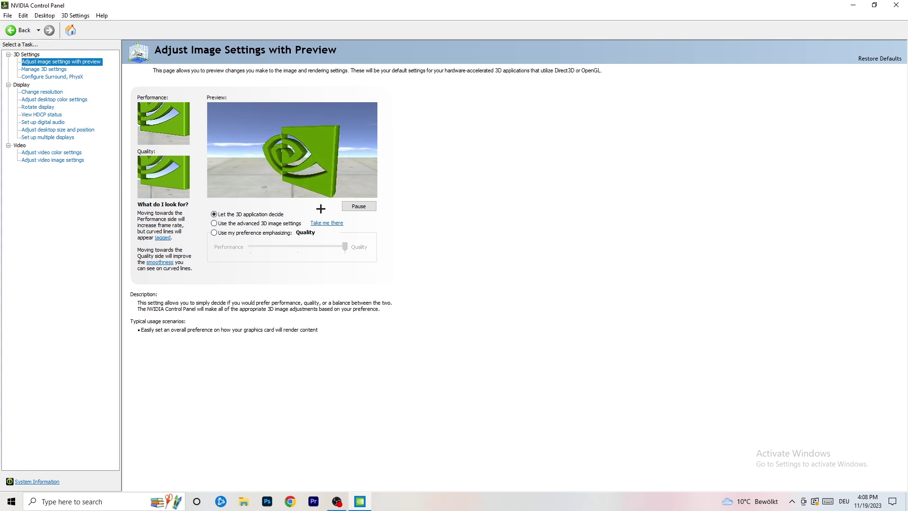
left_click(896, 5)
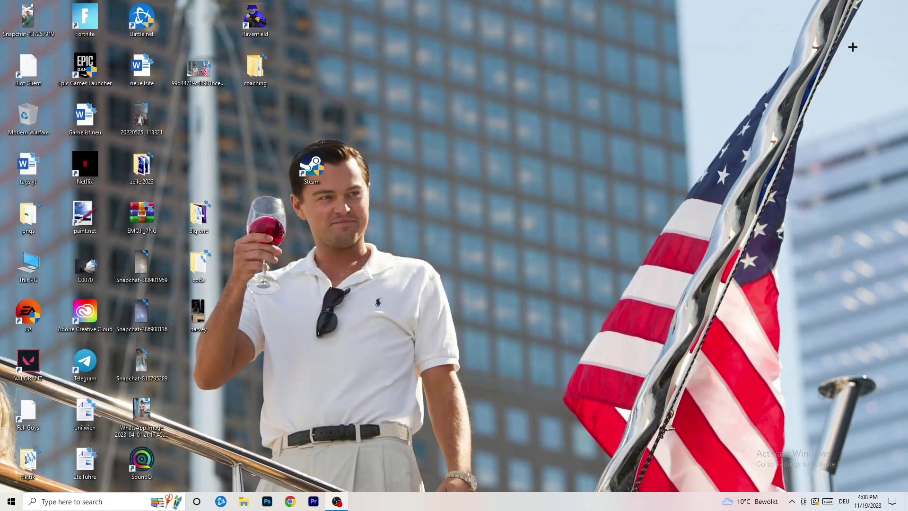